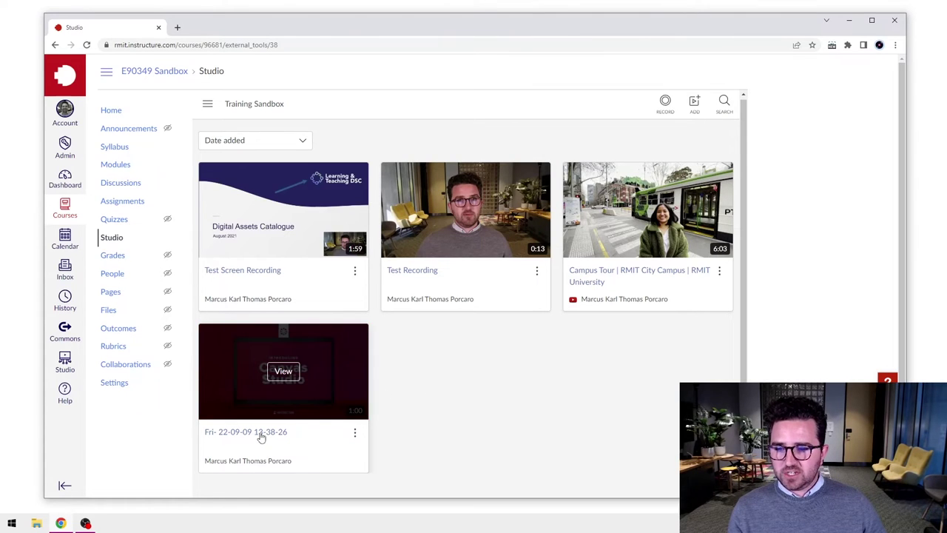
pyautogui.click(277, 371)
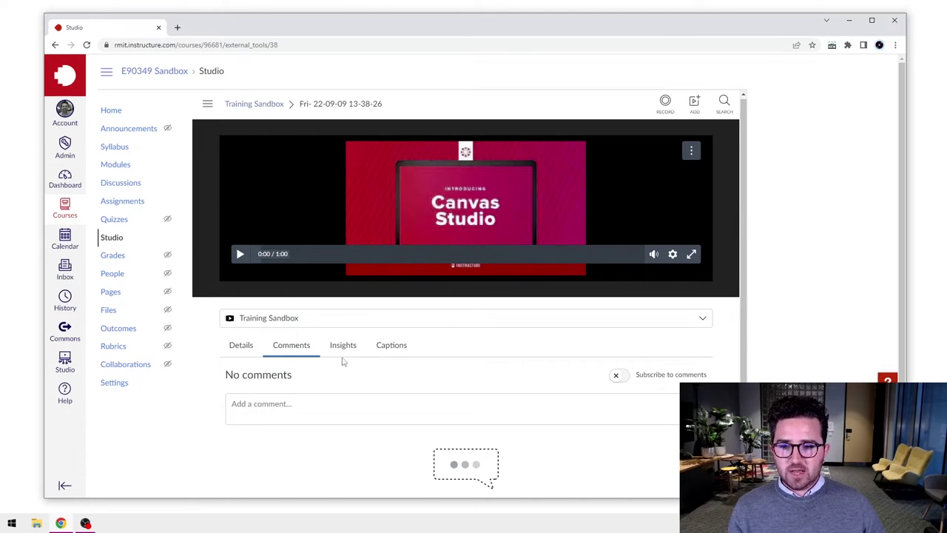
pyautogui.click(395, 354)
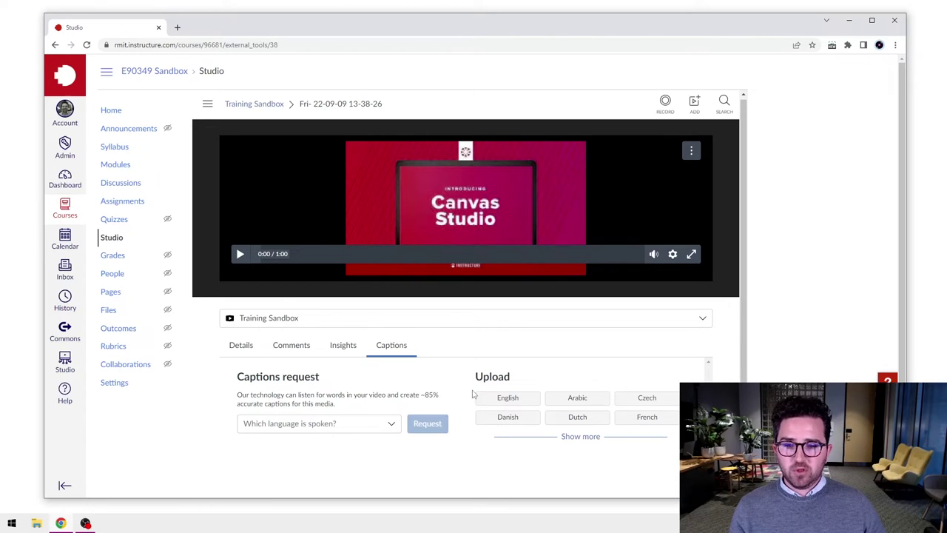
pyautogui.moveTo(323, 379); pyautogui.dragTo(239, 376)
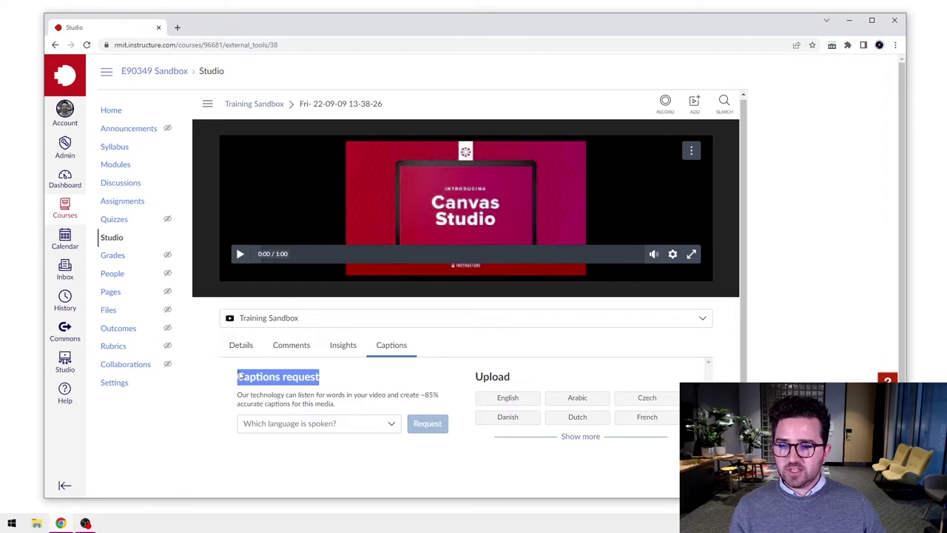
pyautogui.click(280, 376)
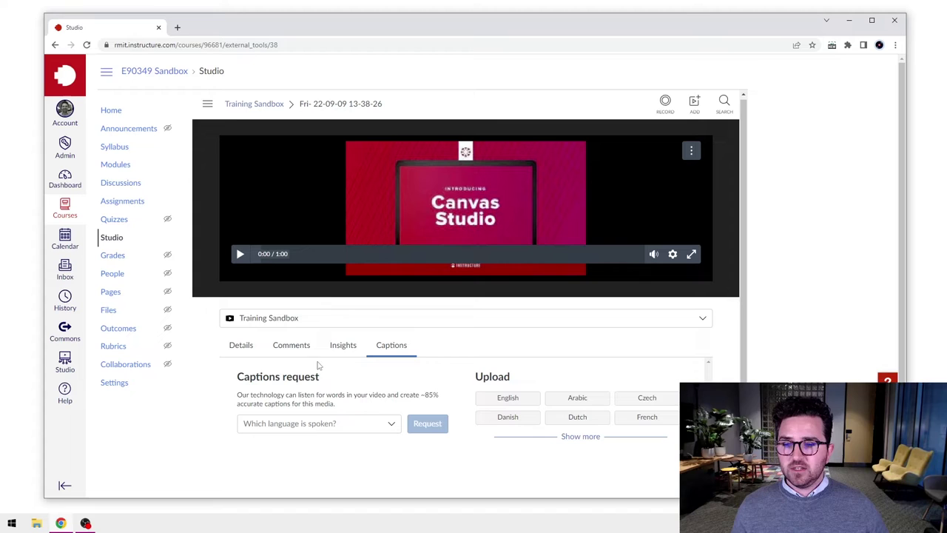
pyautogui.click(392, 426)
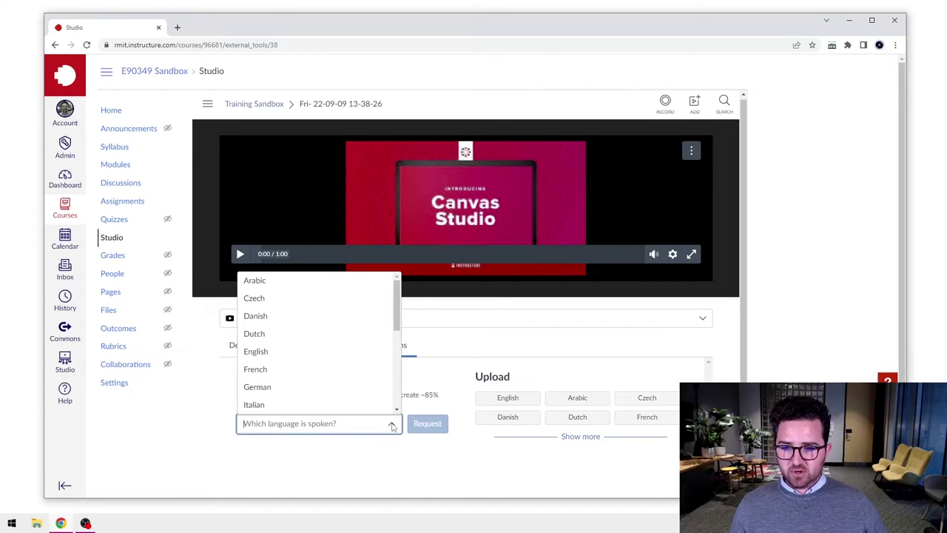
pyautogui.click(259, 359)
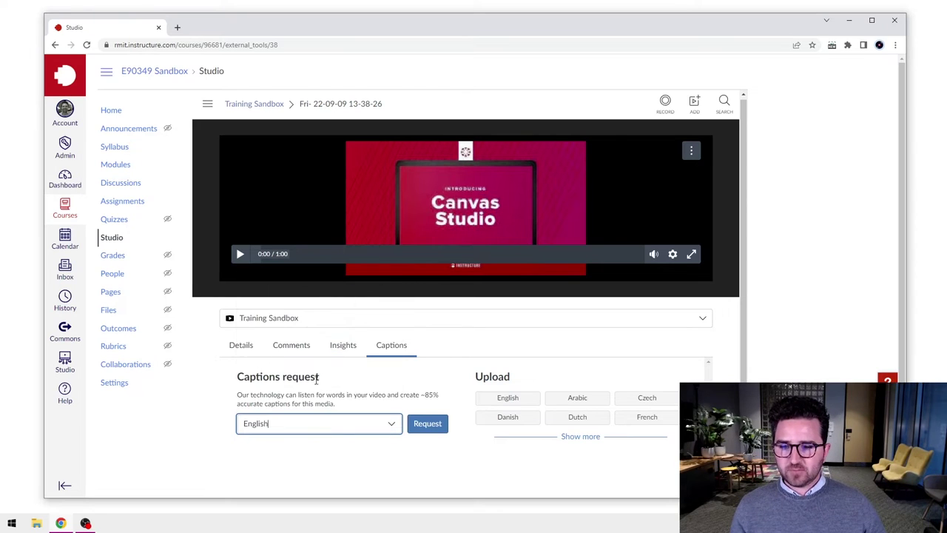
pyautogui.click(429, 424)
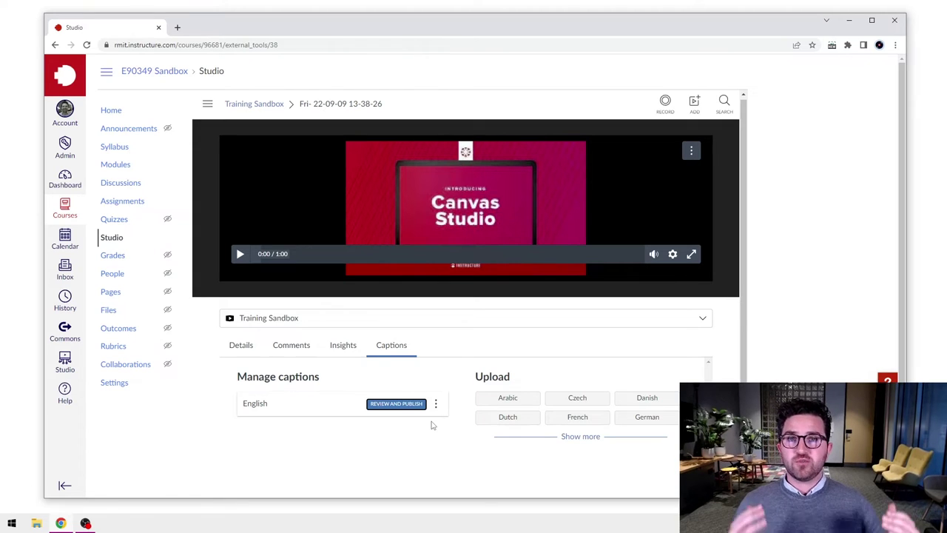
# Open the English captions for review and read the lines from 0:04 to 'and best of luck.'.
pyautogui.click(384, 408)
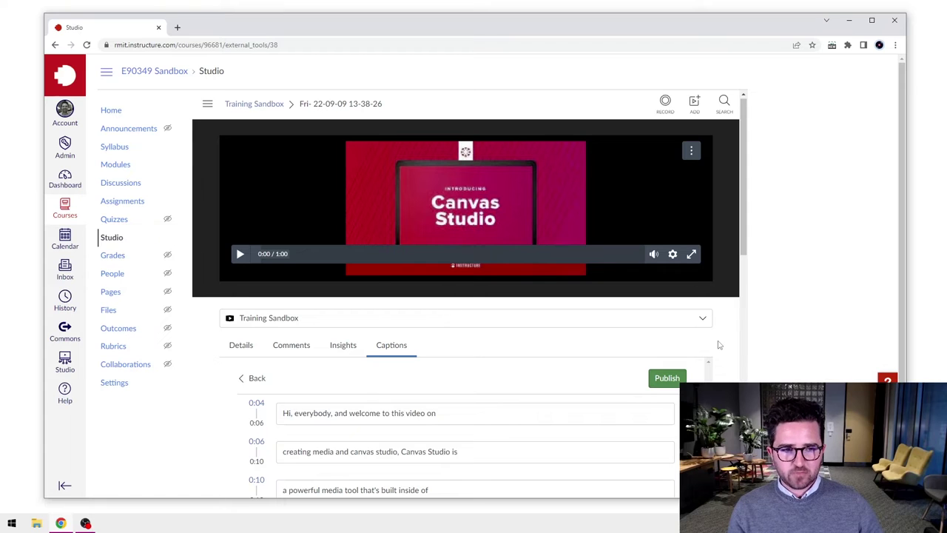
pyautogui.scroll(-2, 718, 345)
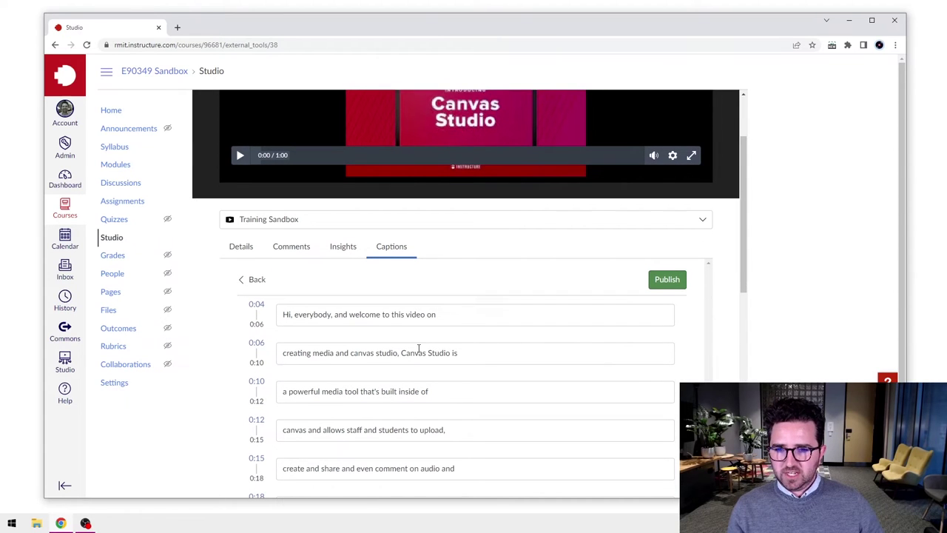
pyautogui.scroll(-4, 375, 343)
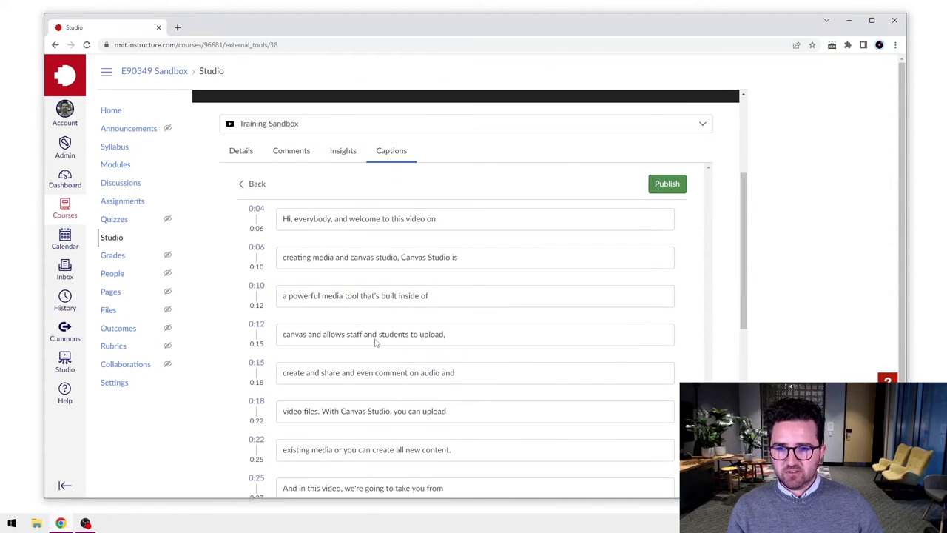
pyautogui.scroll(2, 375, 343)
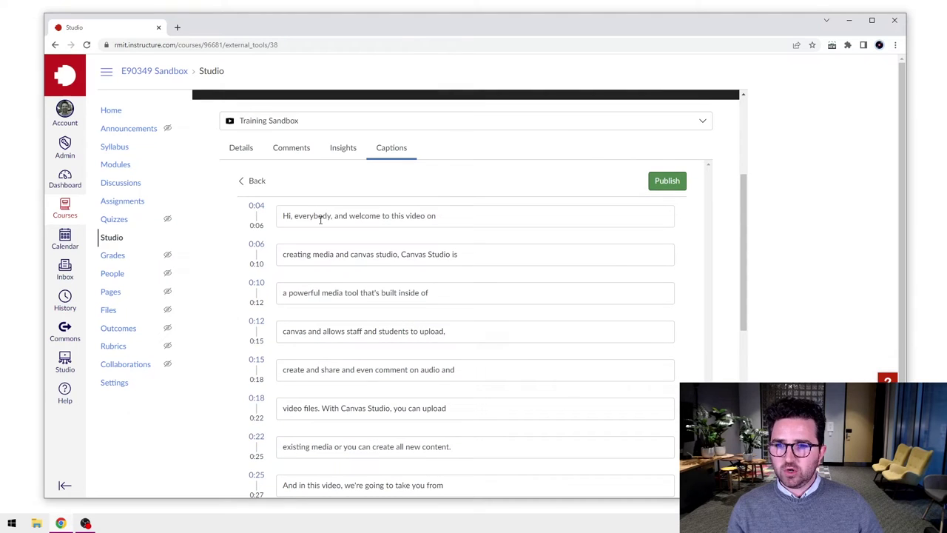
pyautogui.scroll(-3, 355, 223)
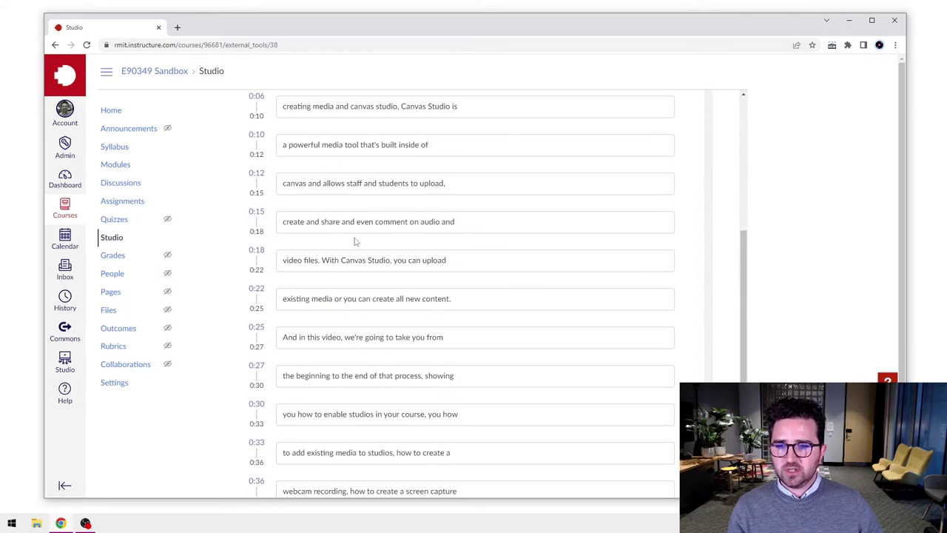
pyautogui.scroll(-5, 386, 275)
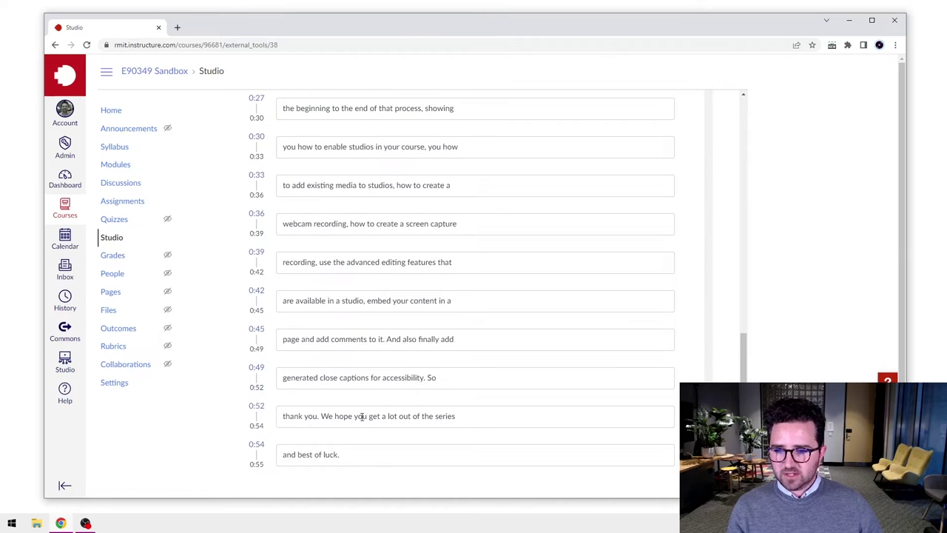
pyautogui.scroll(-1, 355, 437)
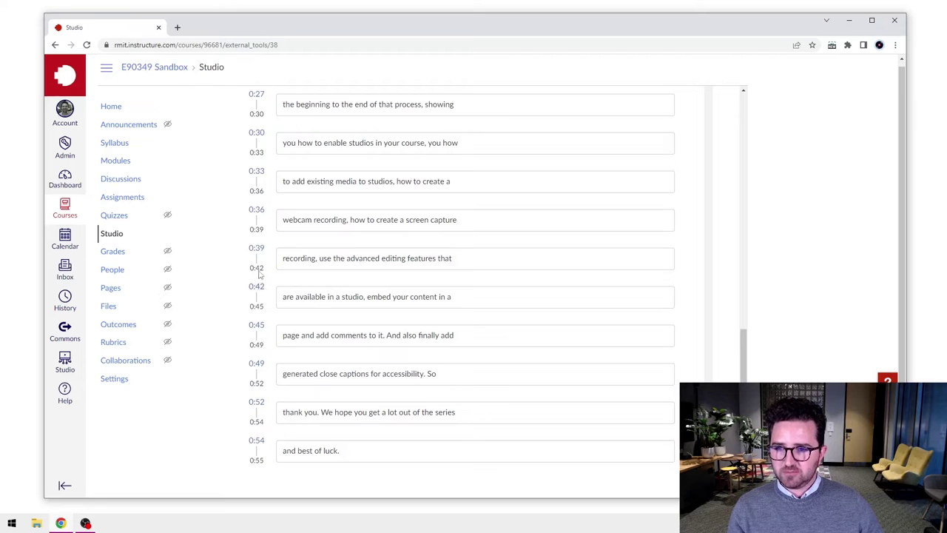
pyautogui.scroll(2, 300, 242)
pyautogui.scroll(5, 299, 243)
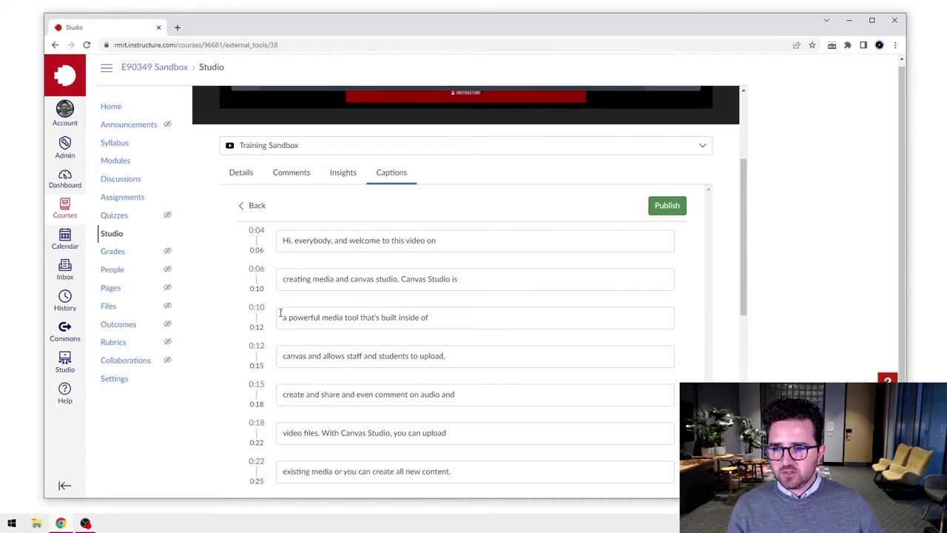
# Rewind the video to 0:00 and play it, following the caption lines to 0:10.
pyautogui.click(256, 346)
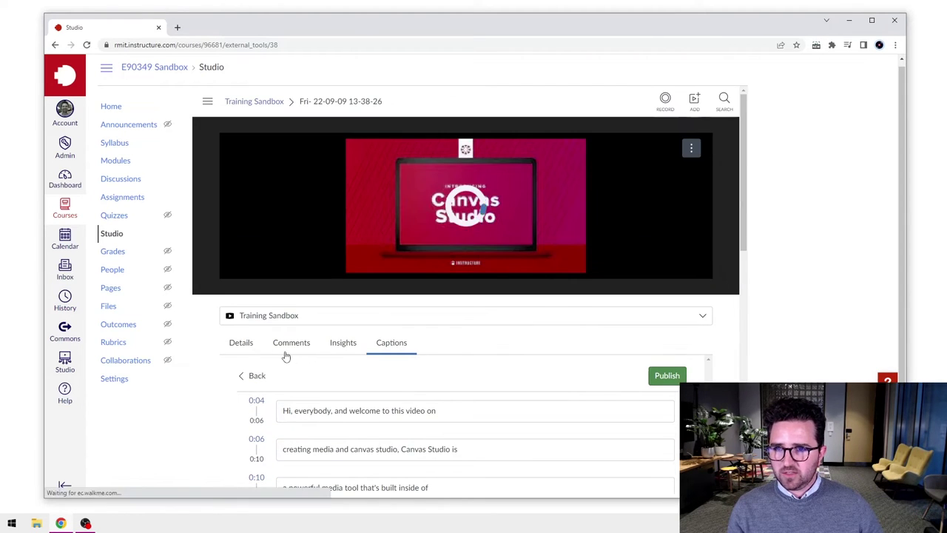
pyautogui.click(239, 251)
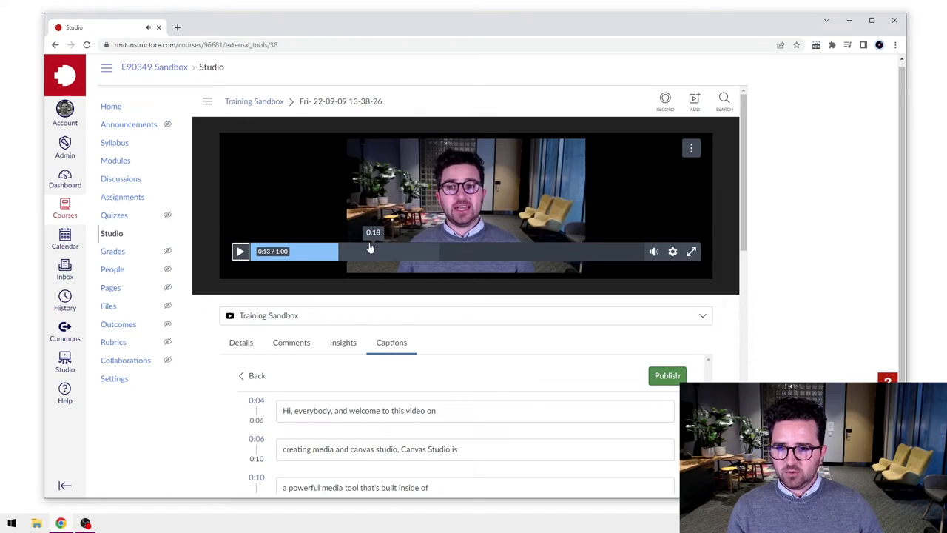
pyautogui.click(283, 410)
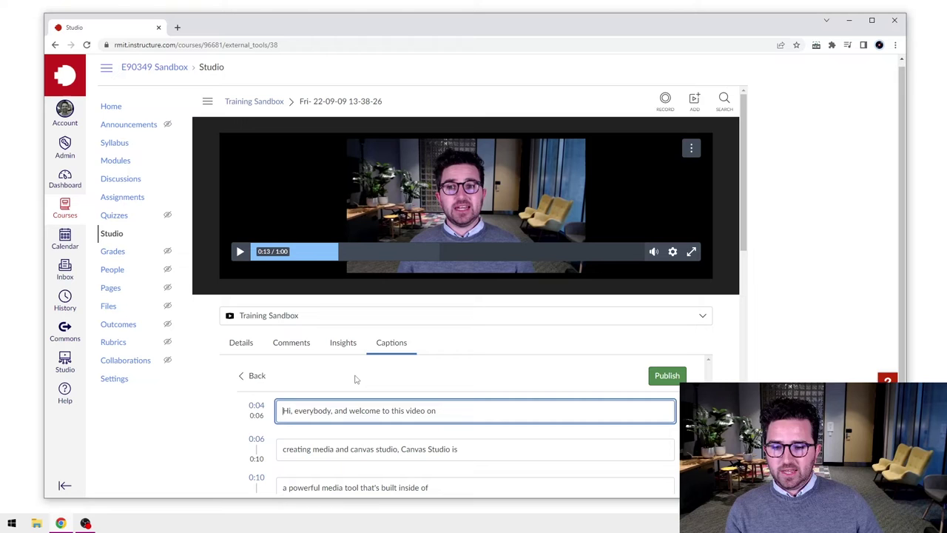
pyautogui.click(255, 251)
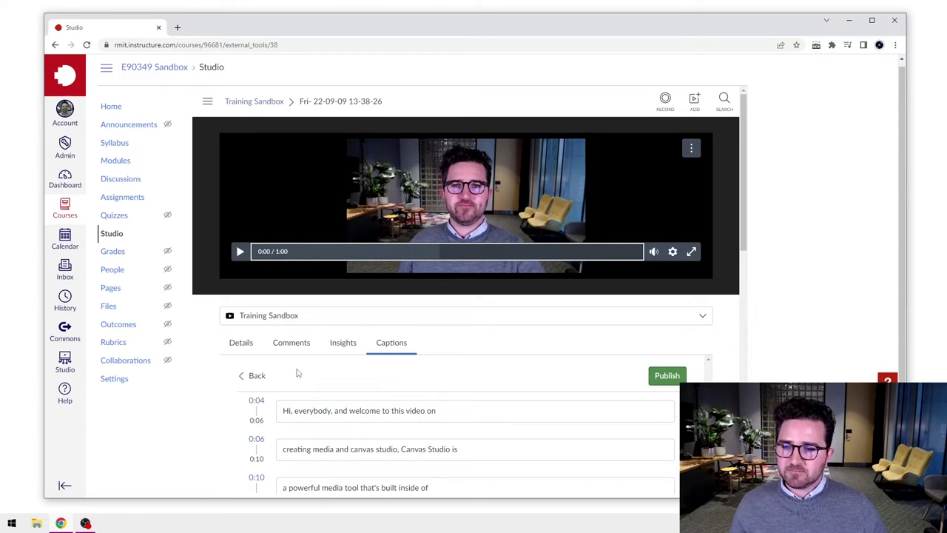
pyautogui.click(239, 251)
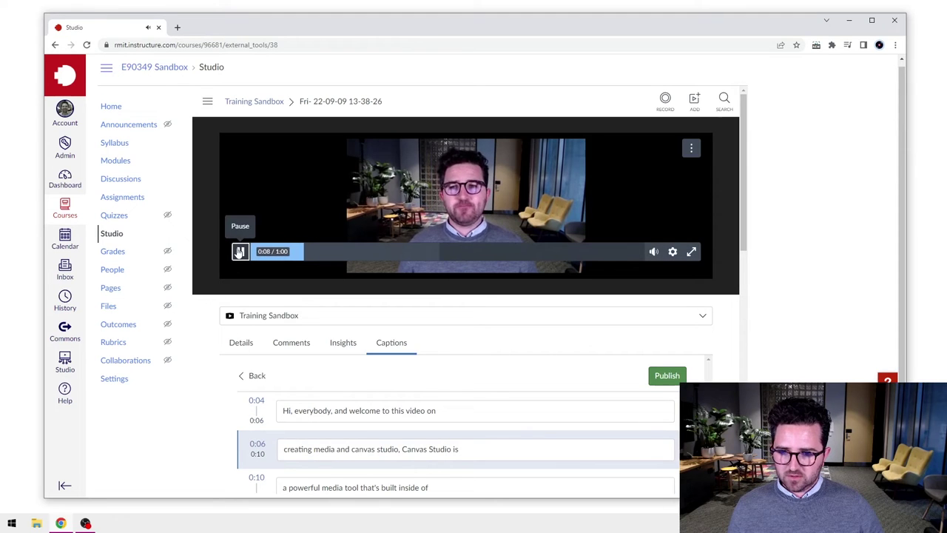
pyautogui.scroll(-1, 365, 401)
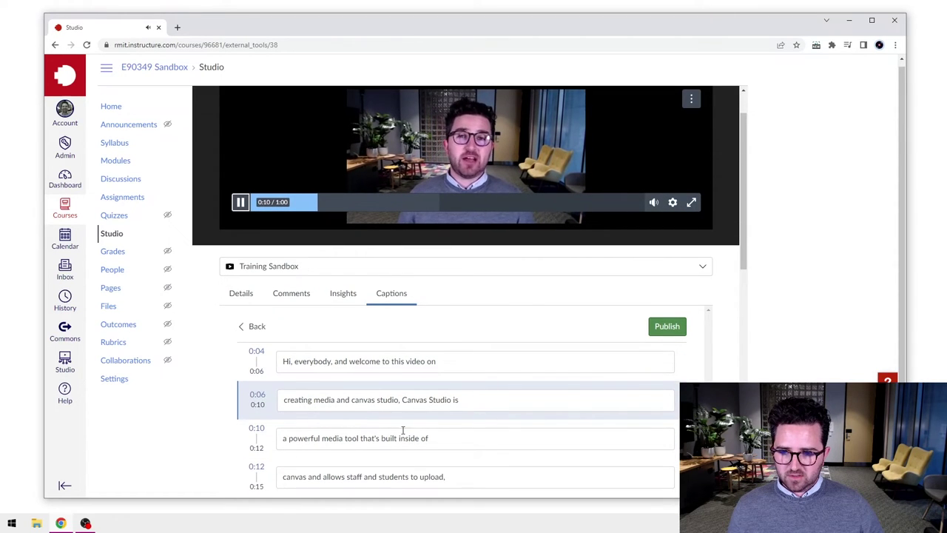
pyautogui.click(256, 222)
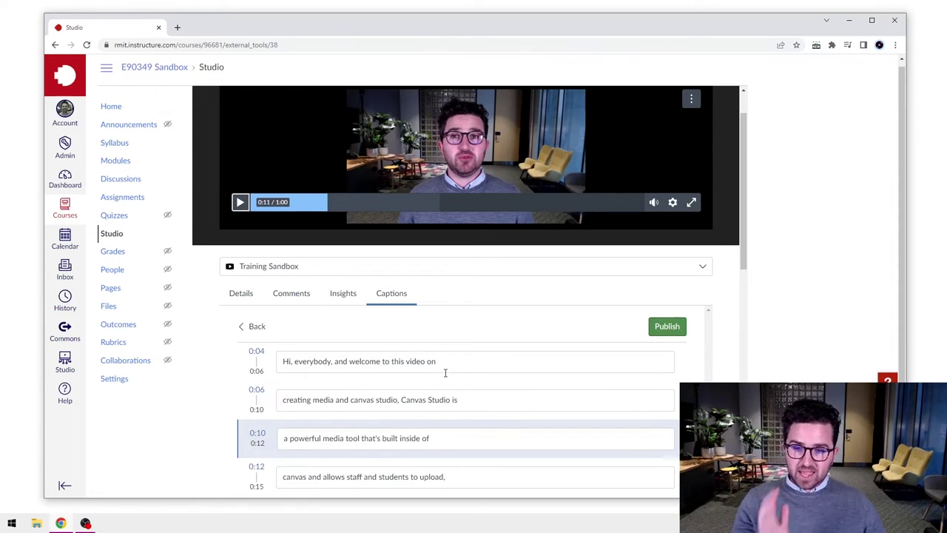
pyautogui.click(471, 401)
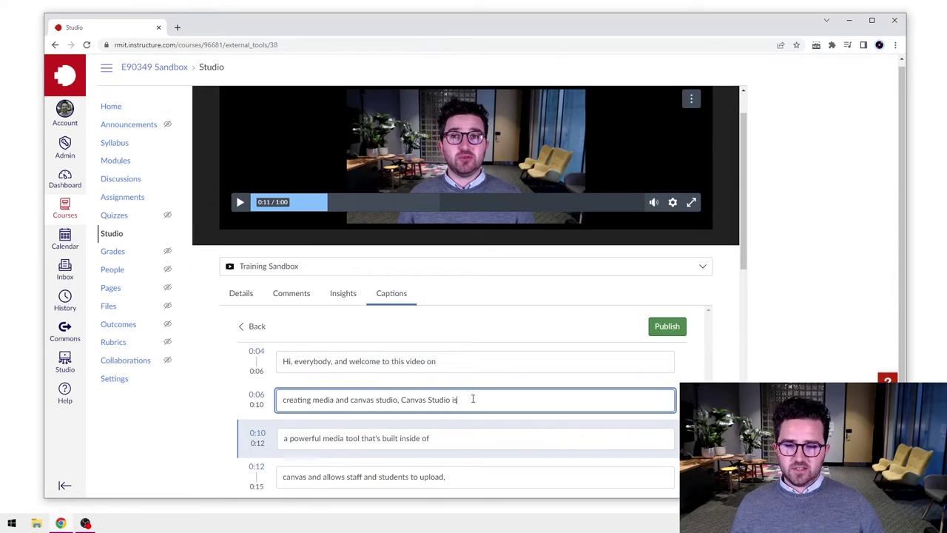
pyautogui.write('xxx')
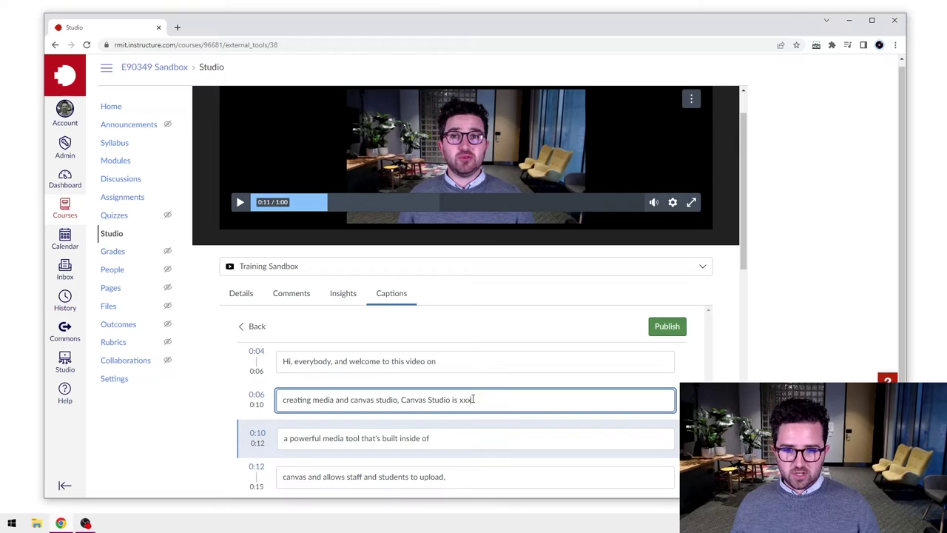
pyautogui.write('xxxxxx')
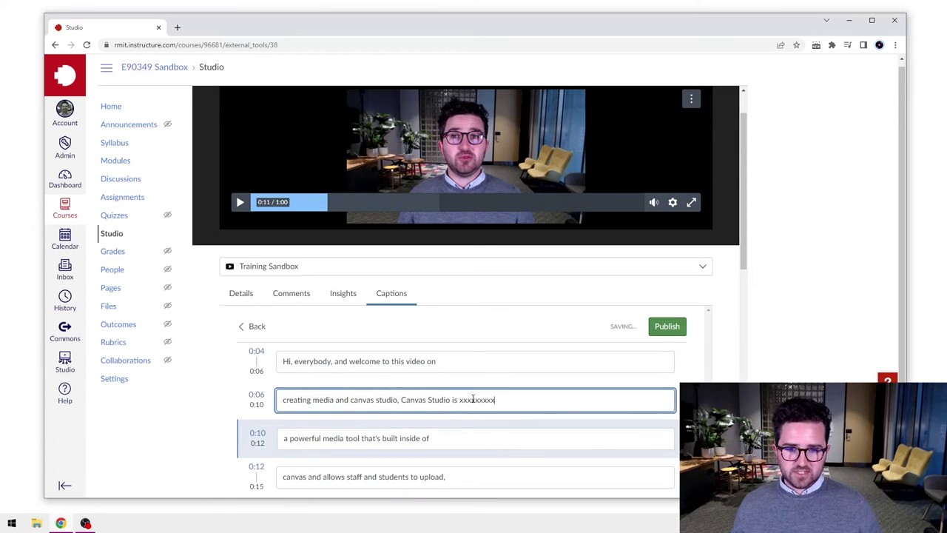
pyautogui.press('BackSpace')
pyautogui.press('BackSpace')
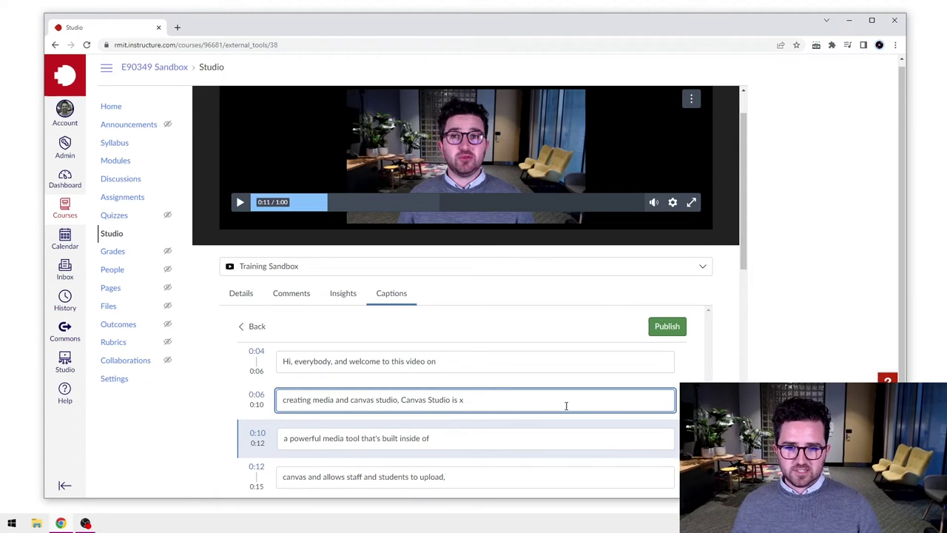
pyautogui.press('BackSpace')
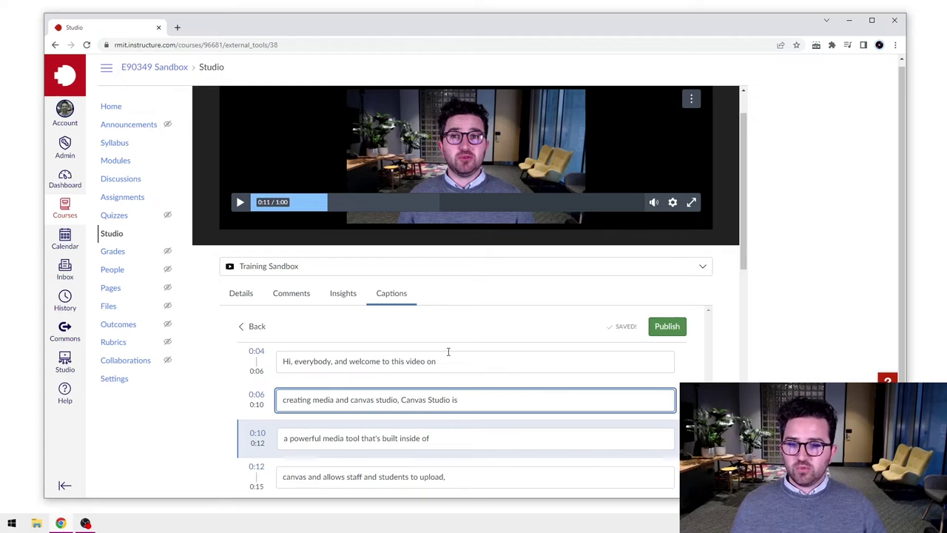
pyautogui.scroll(-2, 429, 389)
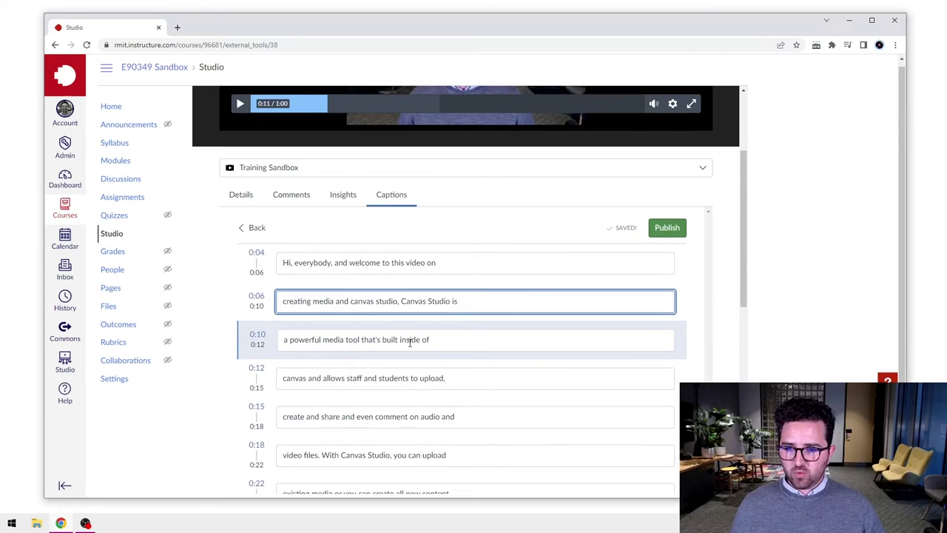
pyautogui.scroll(-4, 409, 342)
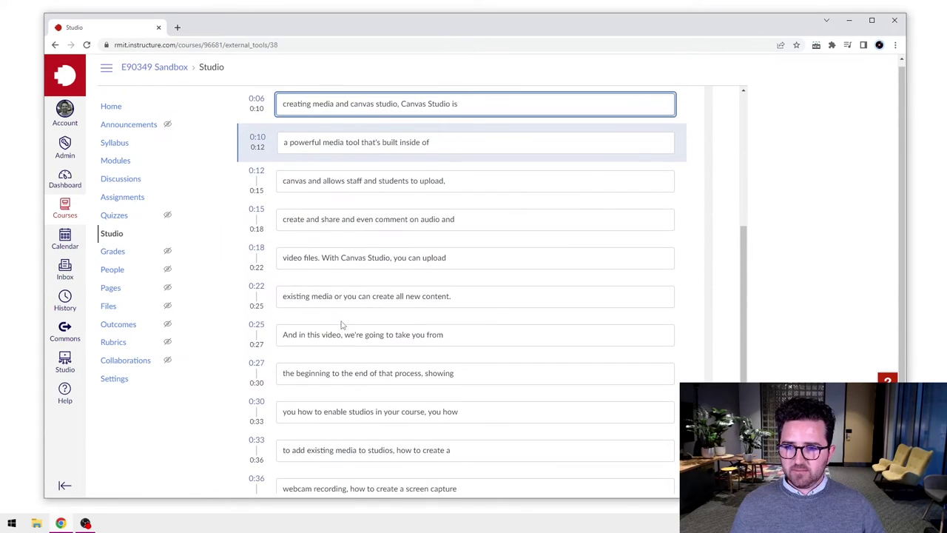
pyautogui.scroll(8, 342, 323)
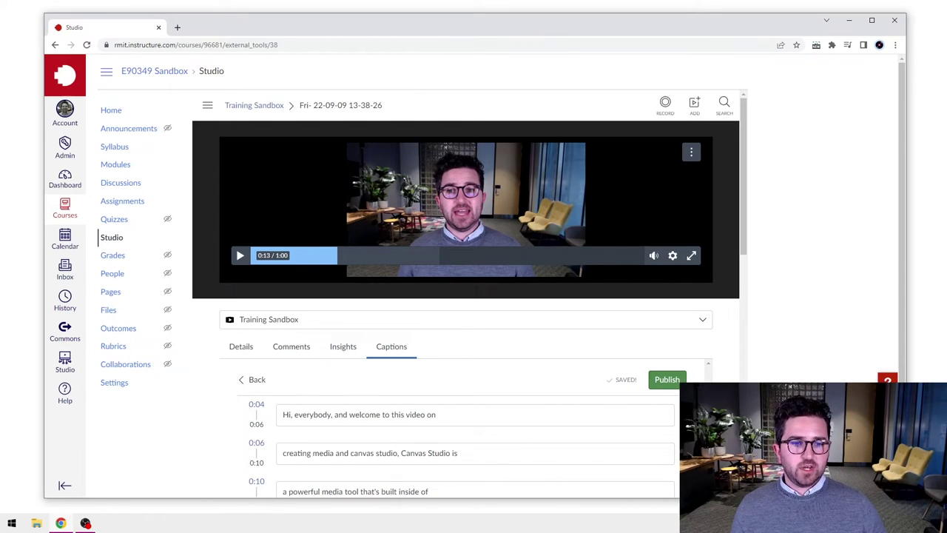
# Publish the English captions and check the track's Edit/Download/Replace/Delete actions without choosing one.
pyautogui.click(664, 382)
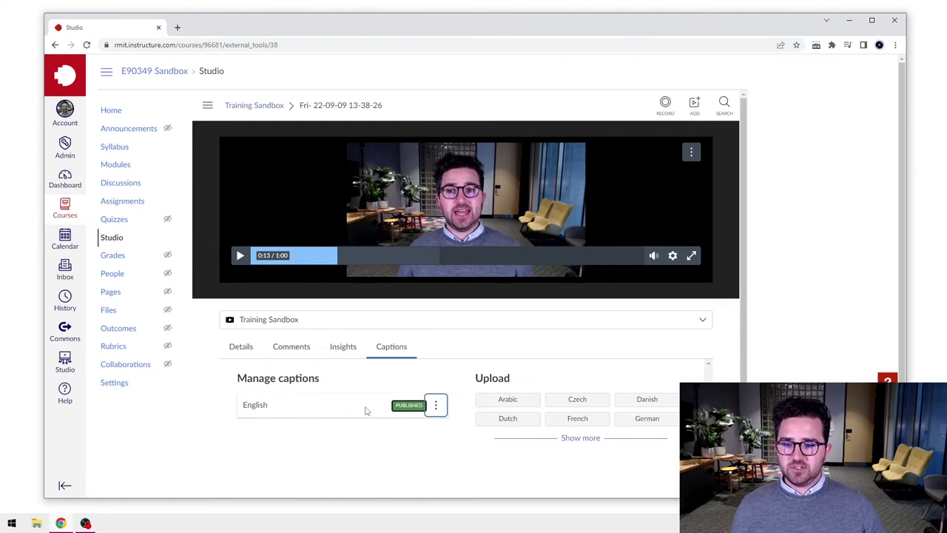
pyautogui.click(435, 406)
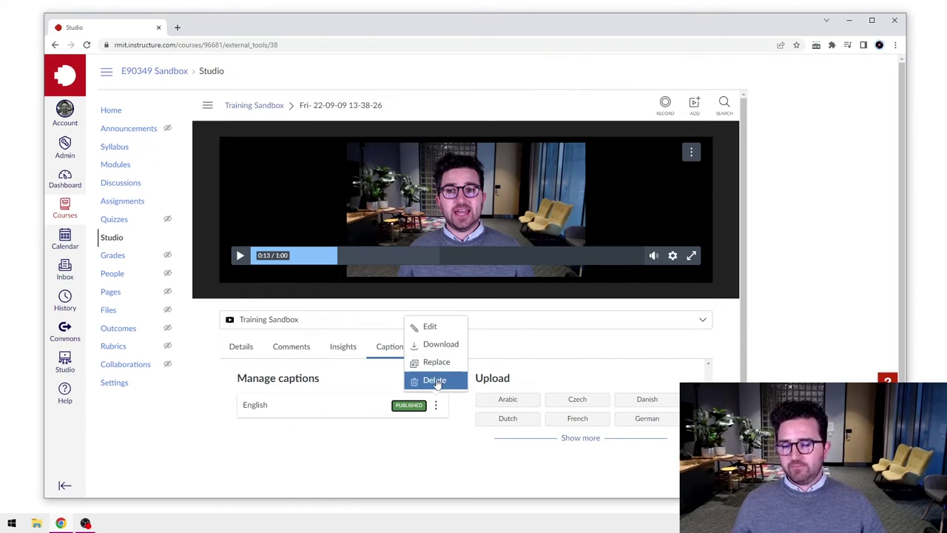
pyautogui.press('Escape')
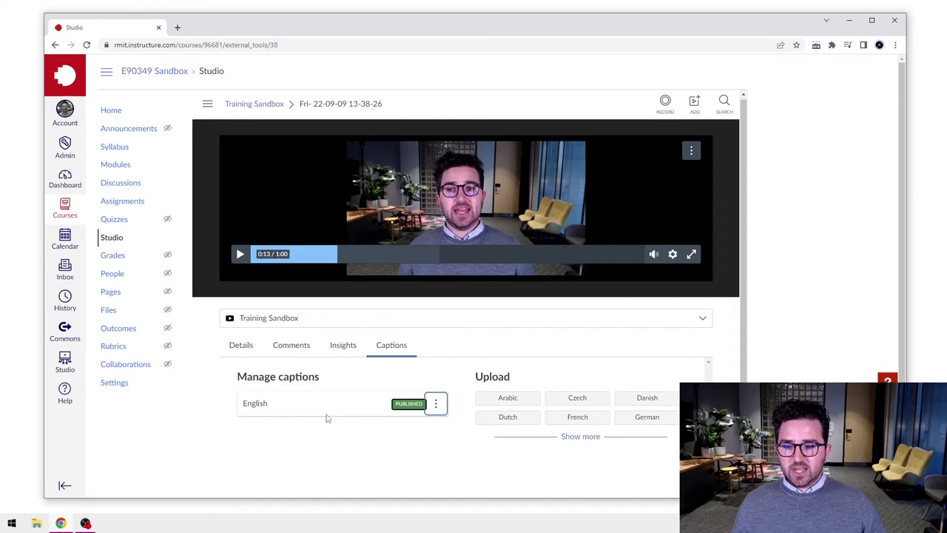
# Under Upload, reveal all caption languages from Arabic to Turkish down to the Custom option.
pyautogui.click(295, 463)
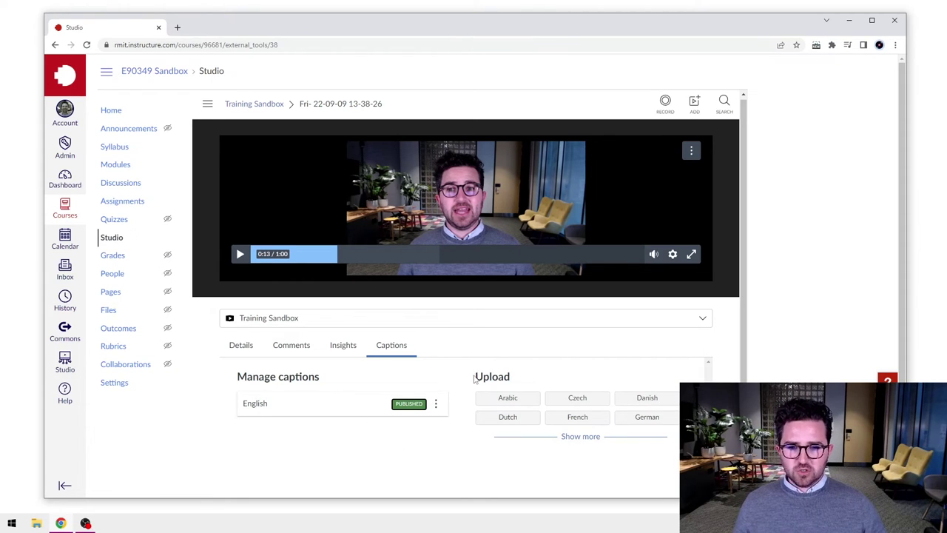
pyautogui.moveTo(474, 378); pyautogui.dragTo(522, 379)
pyautogui.click(520, 378)
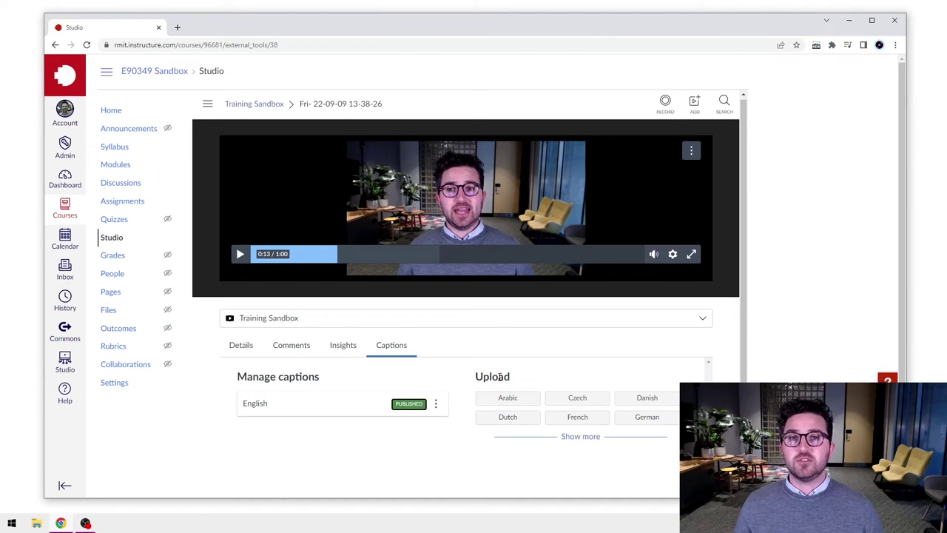
pyautogui.doubleClick(497, 377)
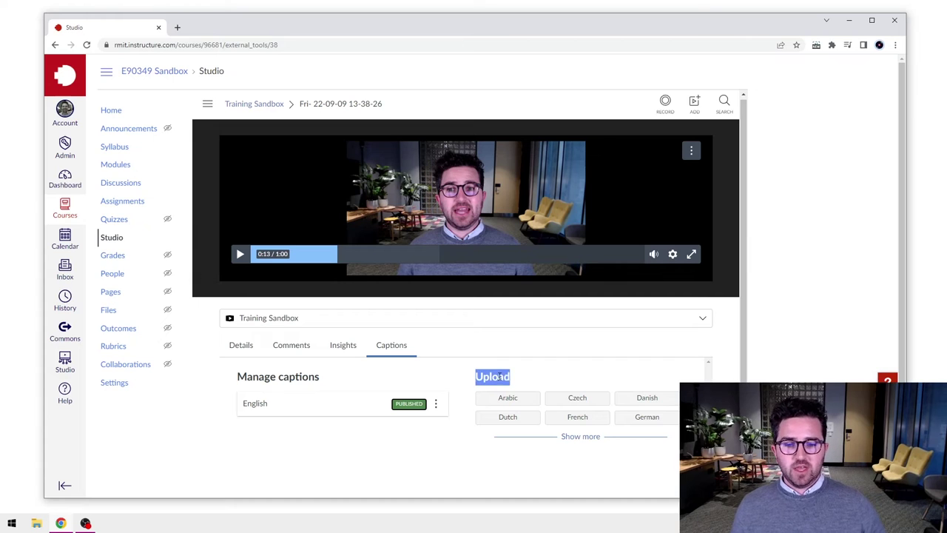
pyautogui.click(509, 376)
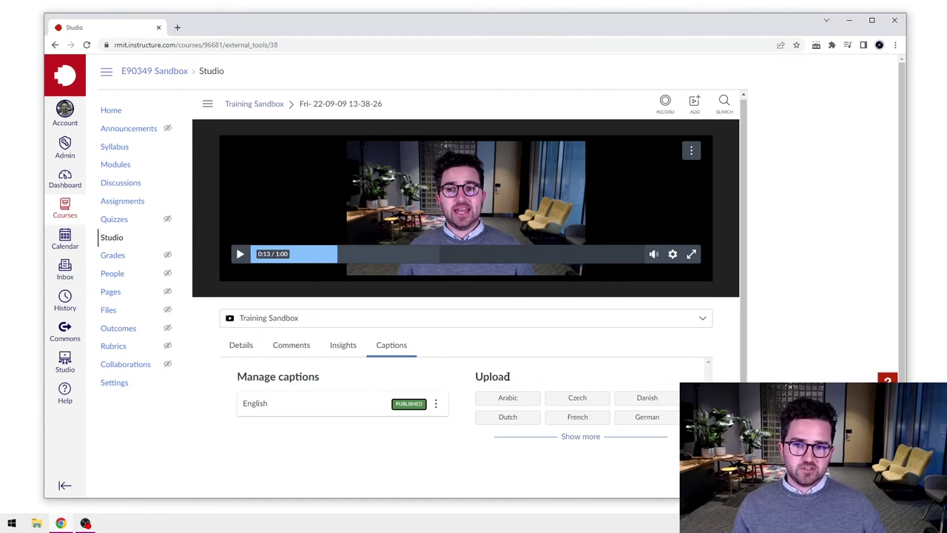
pyautogui.click(576, 437)
pyautogui.scroll(-1, 569, 451)
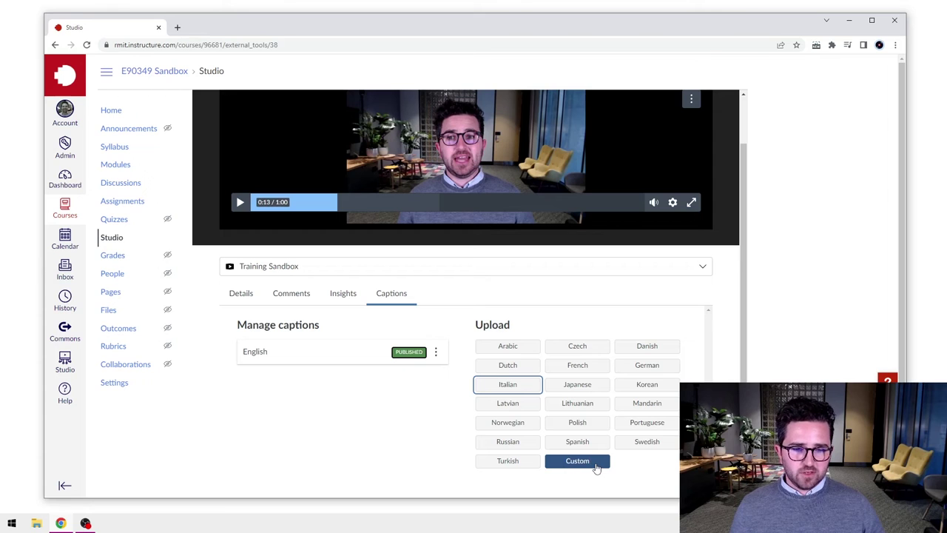
# Add a Custom caption language named 'English 2' and submit it to choose its file.
pyautogui.click(595, 466)
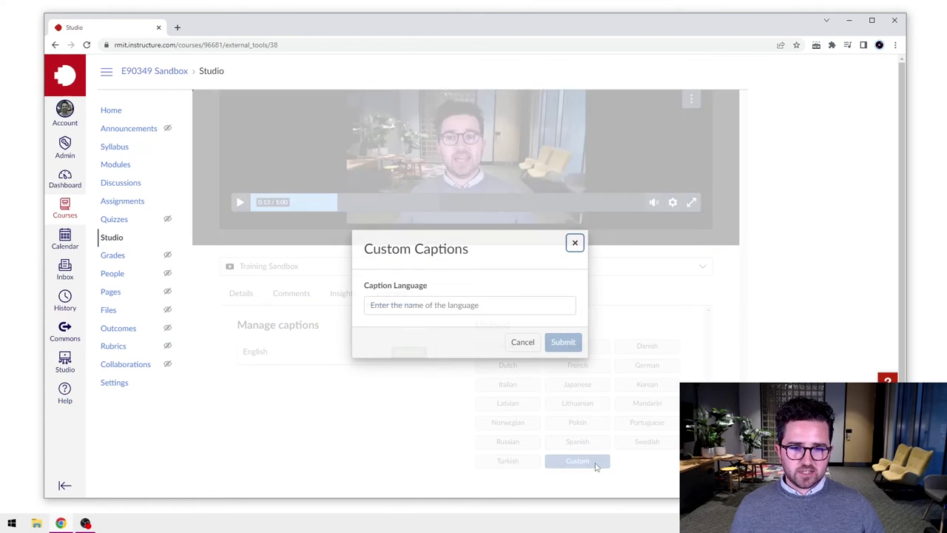
pyautogui.click(464, 307)
pyautogui.write('E')
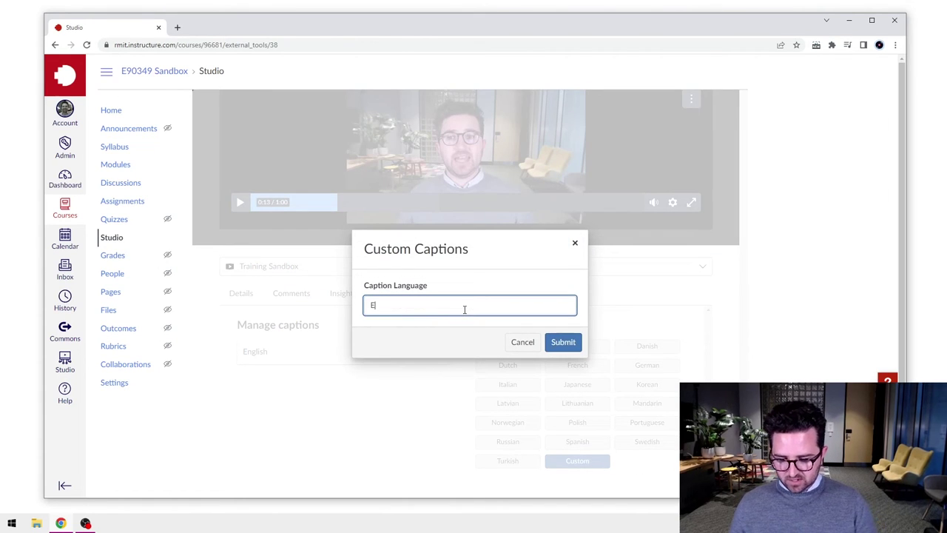
pyautogui.write('nglish 2')
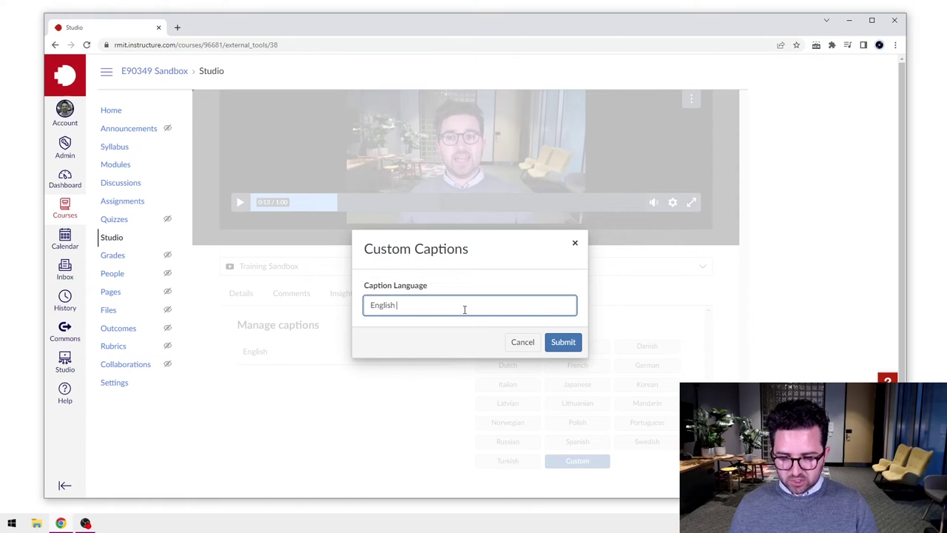
pyautogui.click(562, 343)
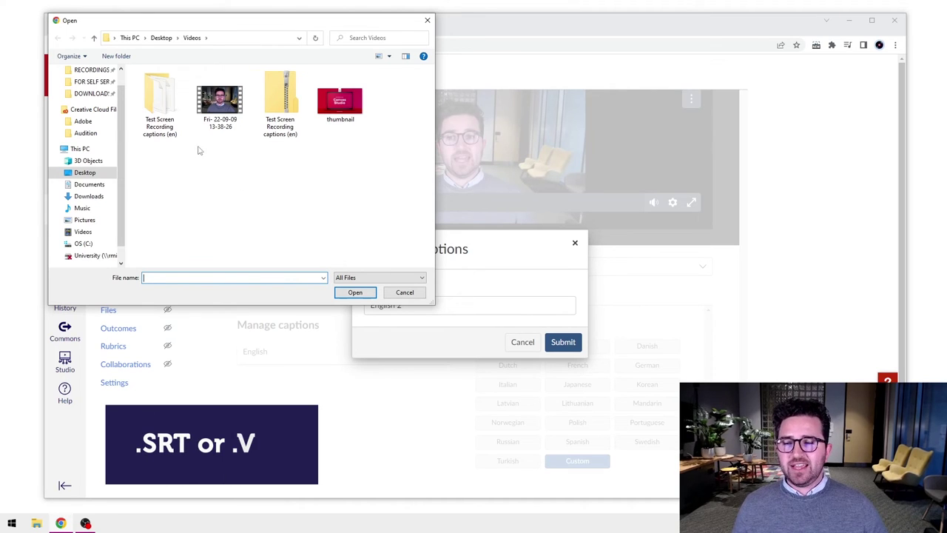
# Upload latest.srt from the Test Screen Recording captions (en) folder.
pyautogui.doubleClick(175, 103)
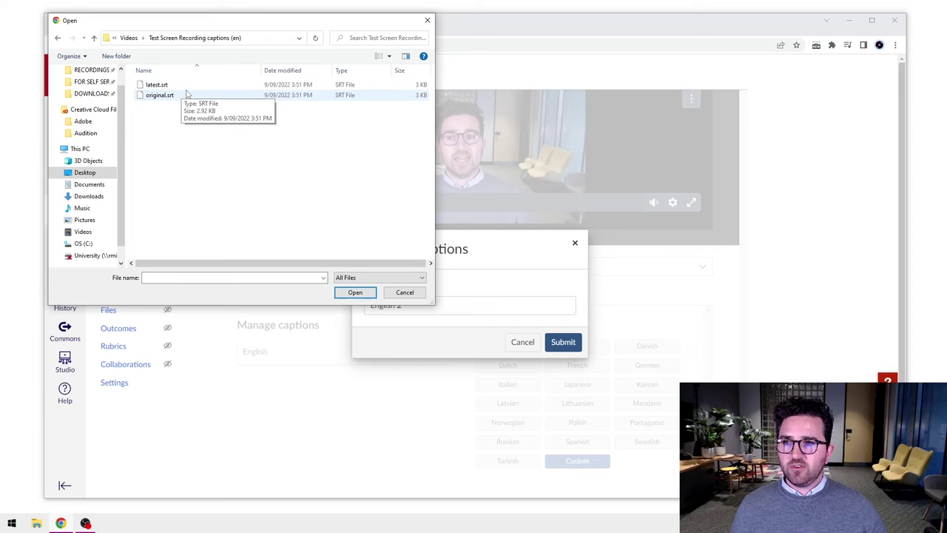
pyautogui.click(186, 88)
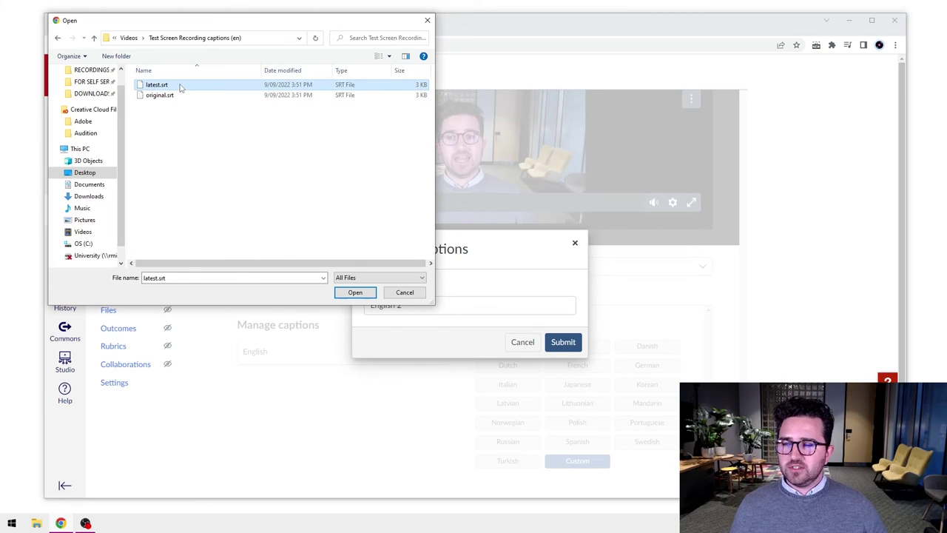
pyautogui.click(355, 291)
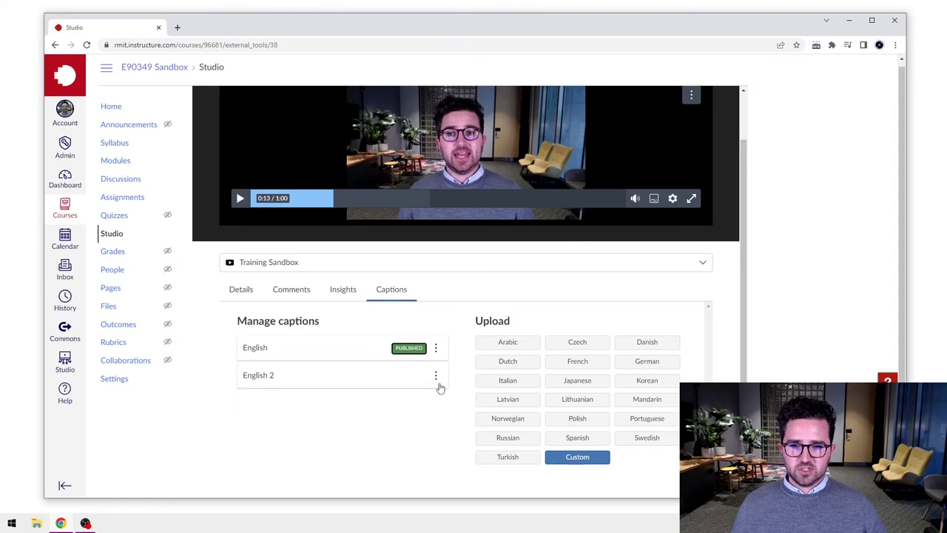
pyautogui.moveTo(286, 352); pyautogui.dragTo(250, 348)
pyautogui.click(257, 349)
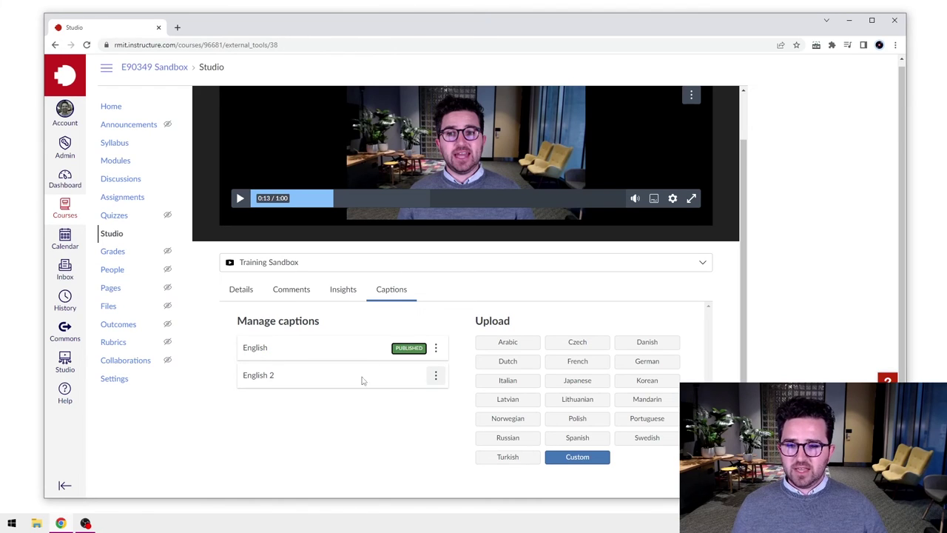
pyautogui.moveTo(258, 377); pyautogui.dragTo(272, 375)
pyautogui.click(288, 378)
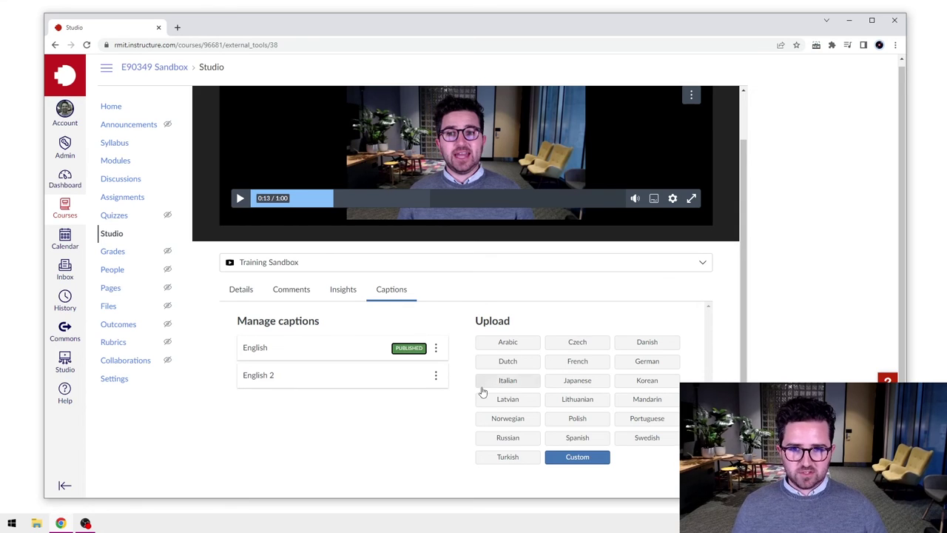
pyautogui.scroll(1, 482, 392)
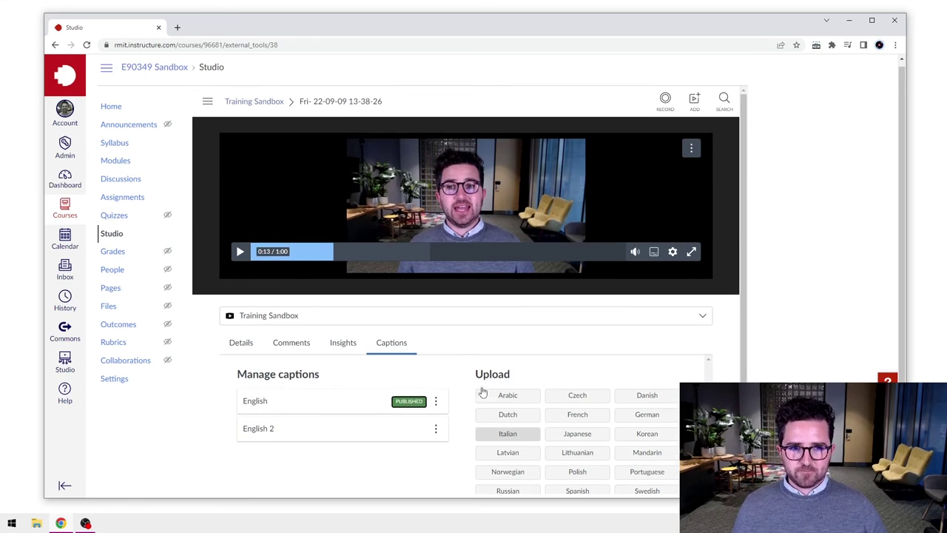
# Show the English caption track on the player and play the video to 0:17, then pause.
pyautogui.click(654, 253)
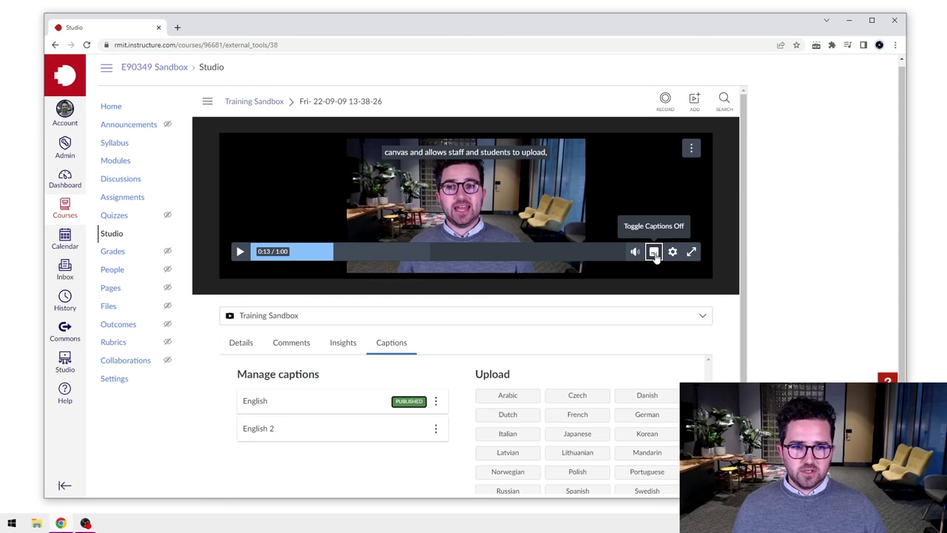
pyautogui.click(654, 254)
pyautogui.click(654, 254)
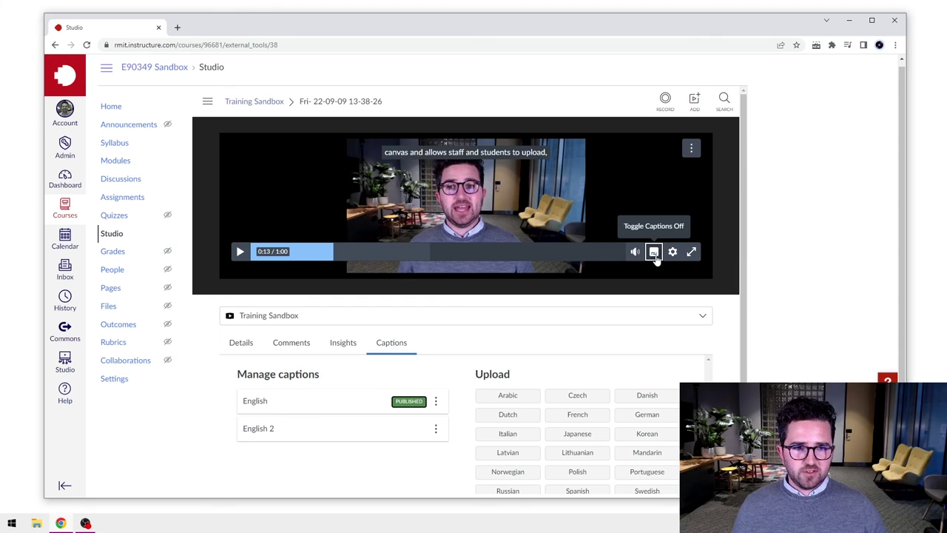
pyautogui.click(655, 254)
pyautogui.click(654, 254)
pyautogui.click(672, 253)
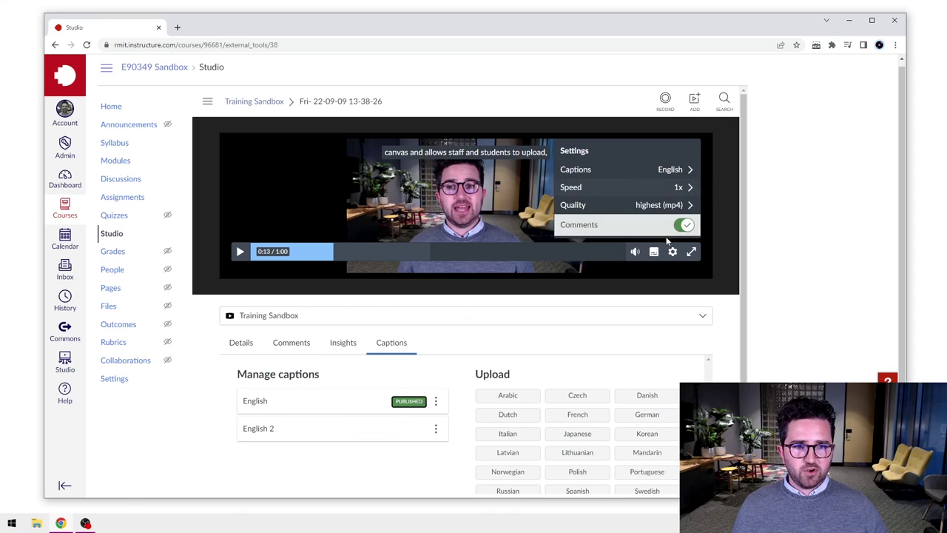
pyautogui.click(676, 171)
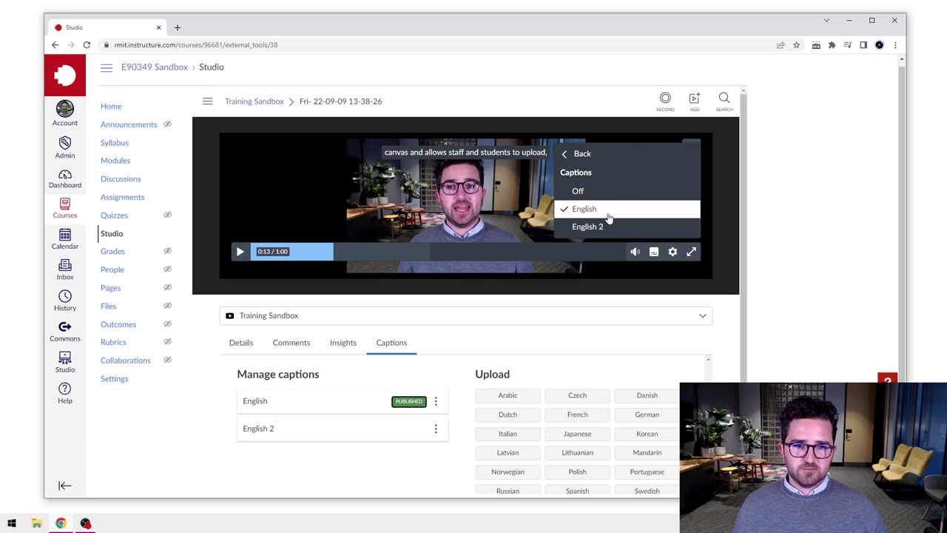
pyautogui.click(584, 210)
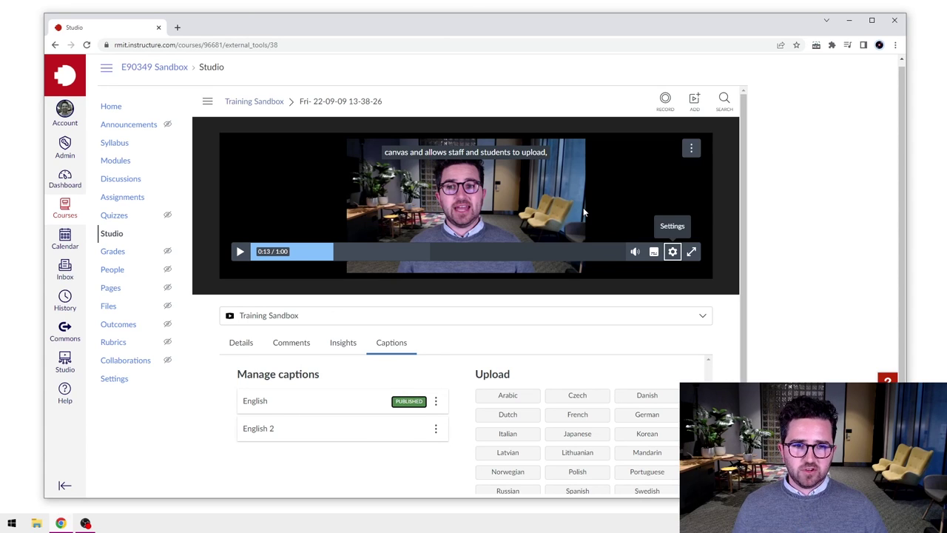
pyautogui.click(240, 252)
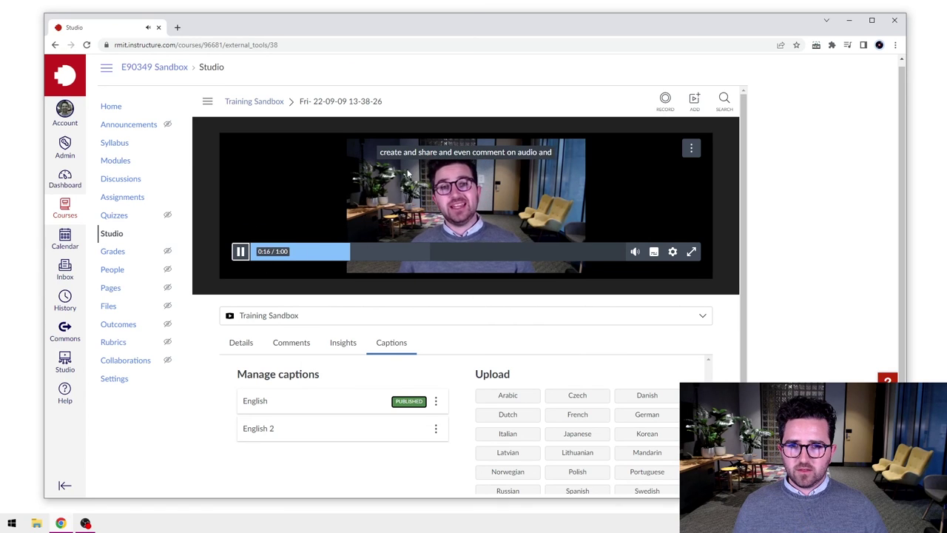
pyautogui.click(241, 252)
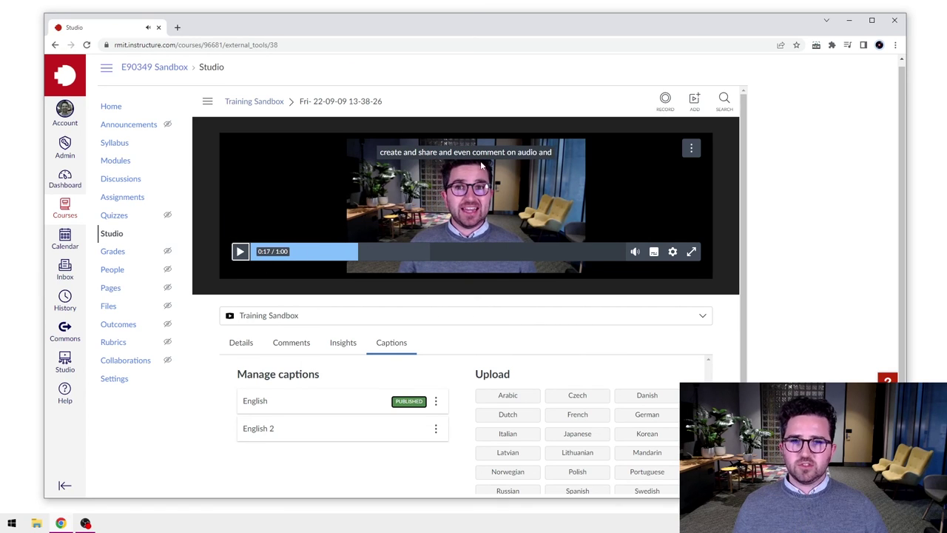